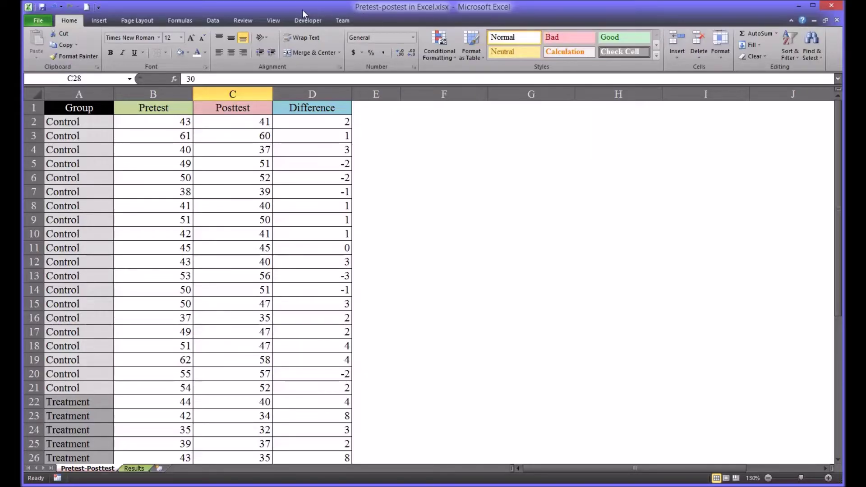
Show the Data ribbon tools for the Pretest-postest workbook.
click(218, 20)
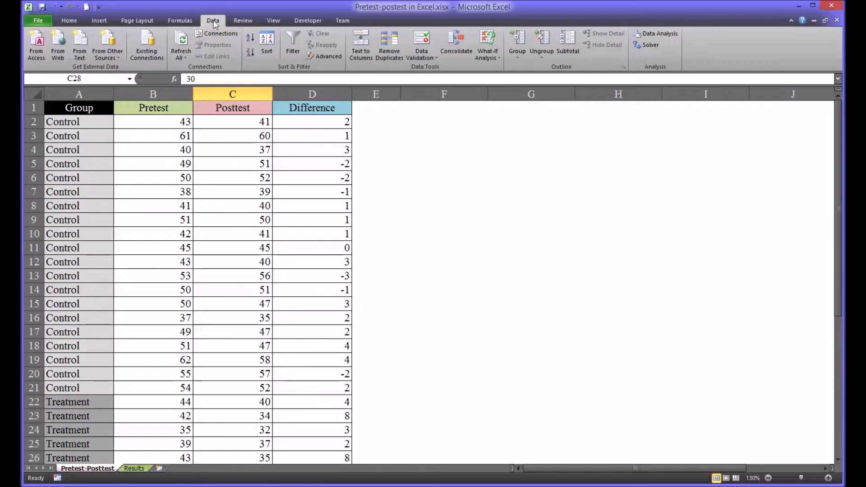
Enable the Analysis ToolPak through Excel Options' Excel Add-ins manager so Data Analysis appears.
click(662, 35)
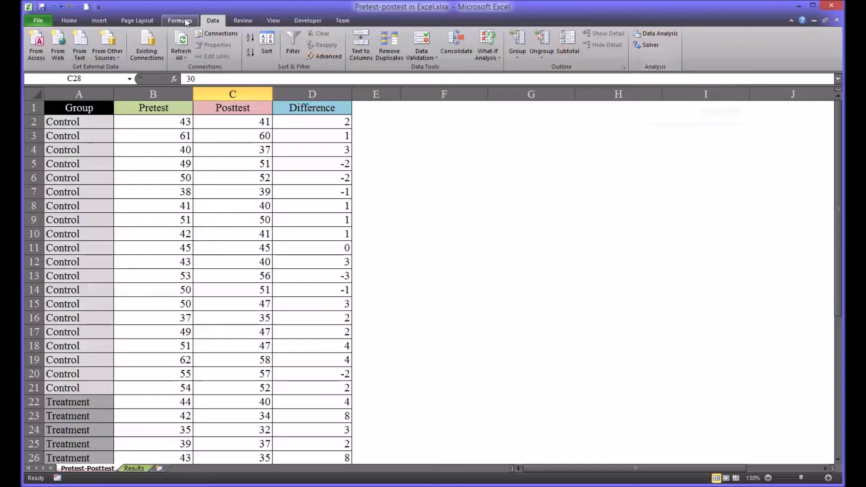
click(38, 21)
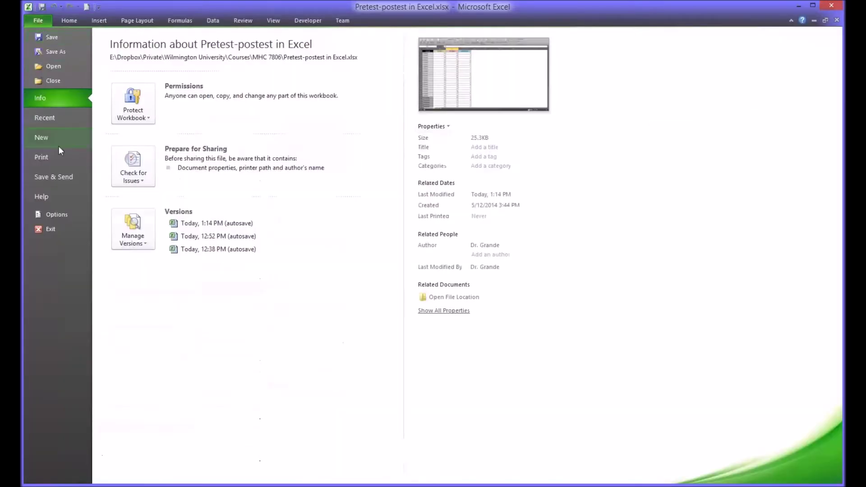
click(62, 214)
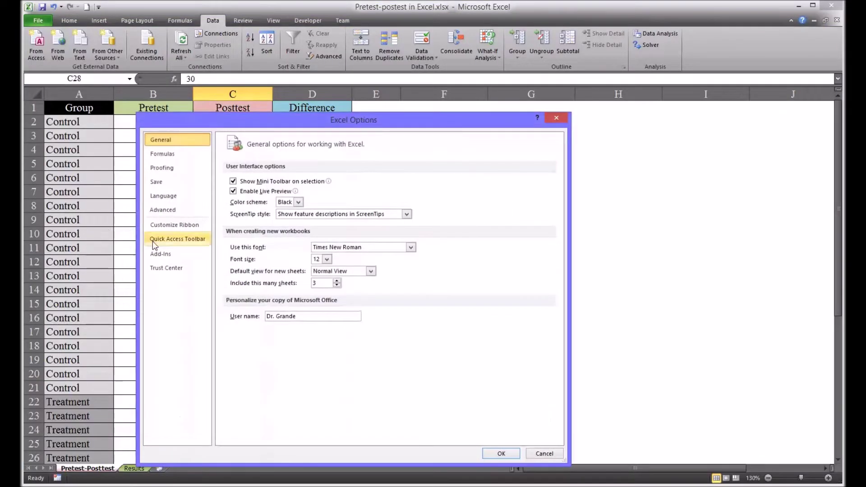
click(159, 255)
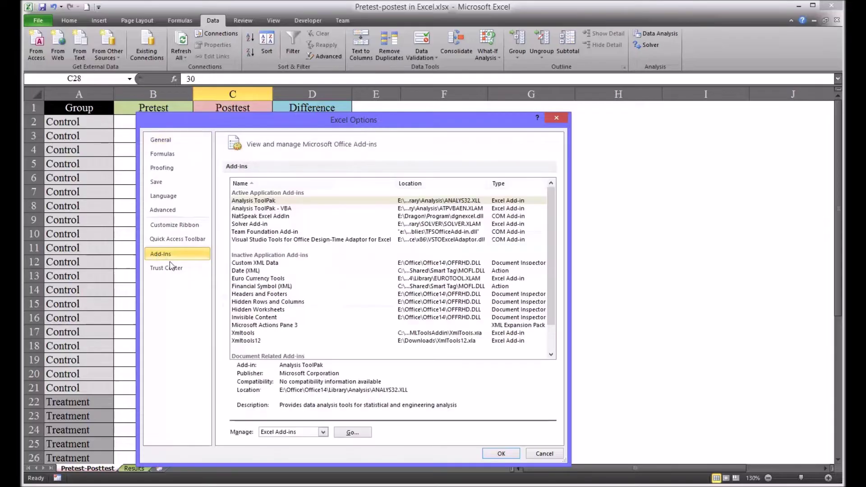
click(287, 202)
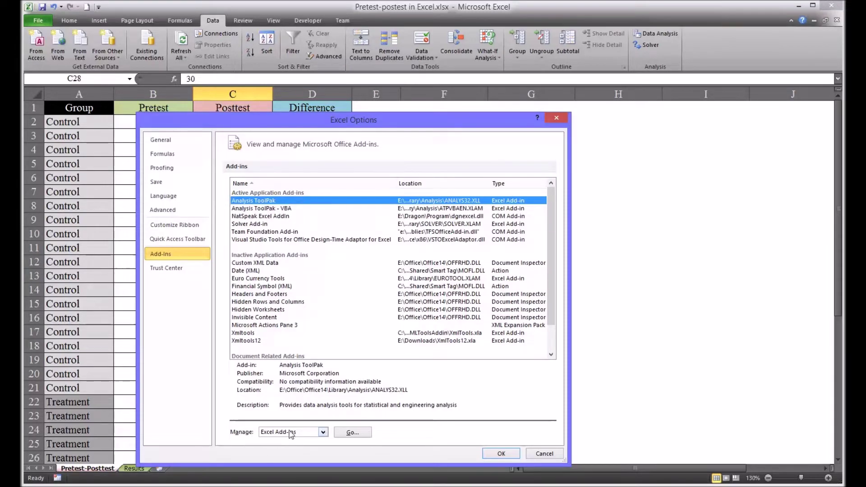
click(322, 432)
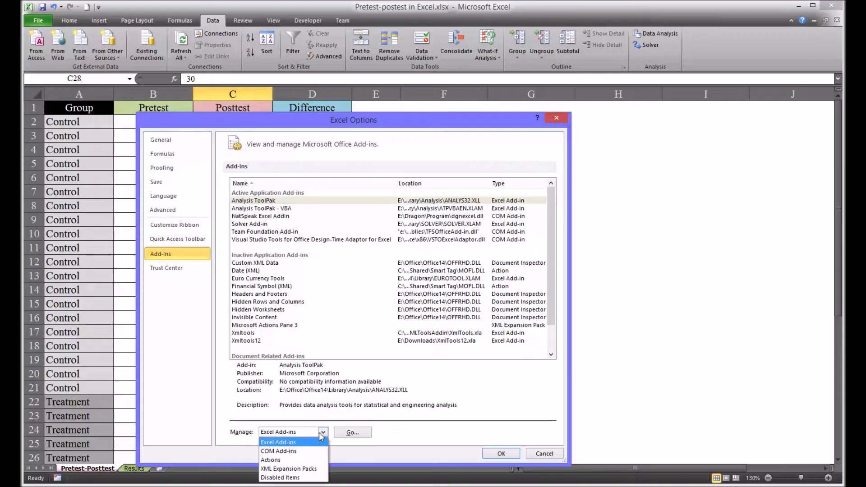
click(303, 443)
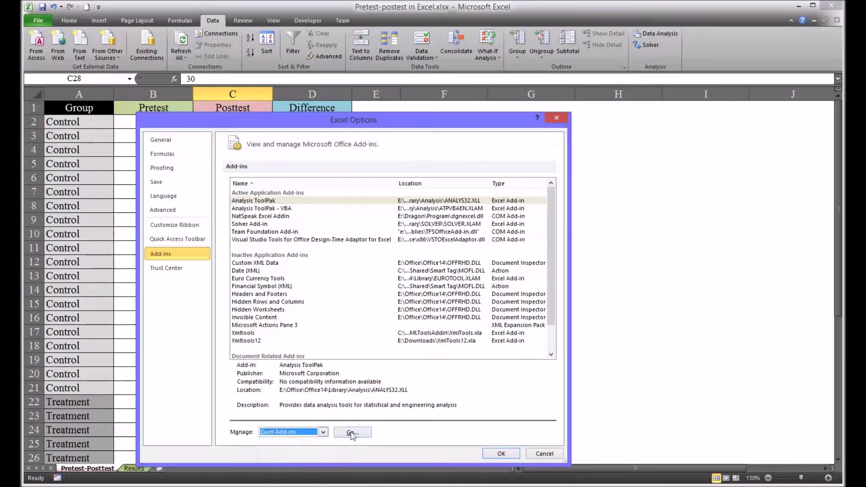
click(352, 432)
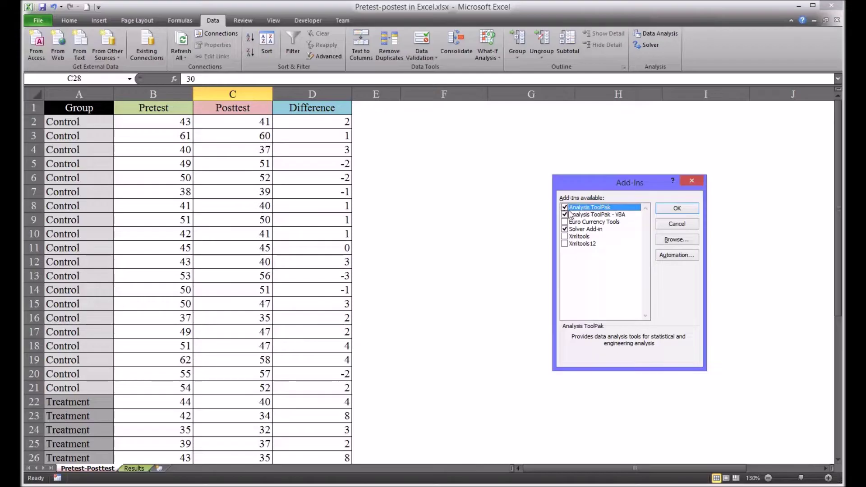
click(661, 209)
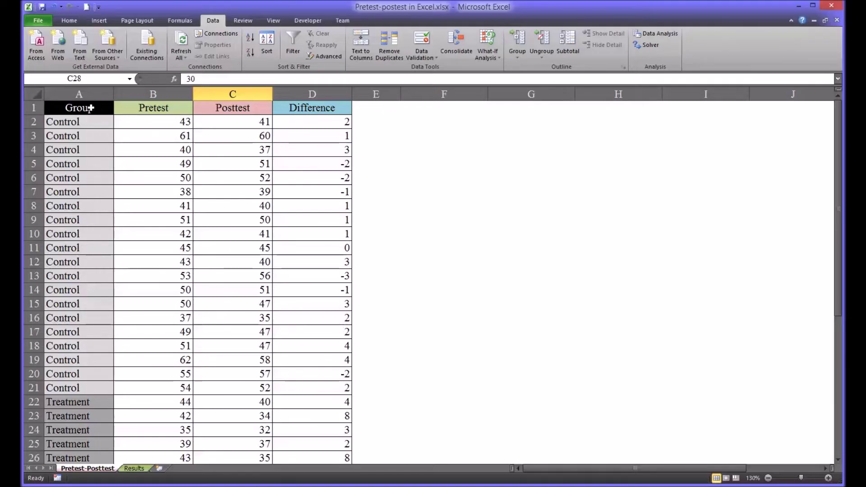
click(90, 107)
key(ctrl+shift+Down)
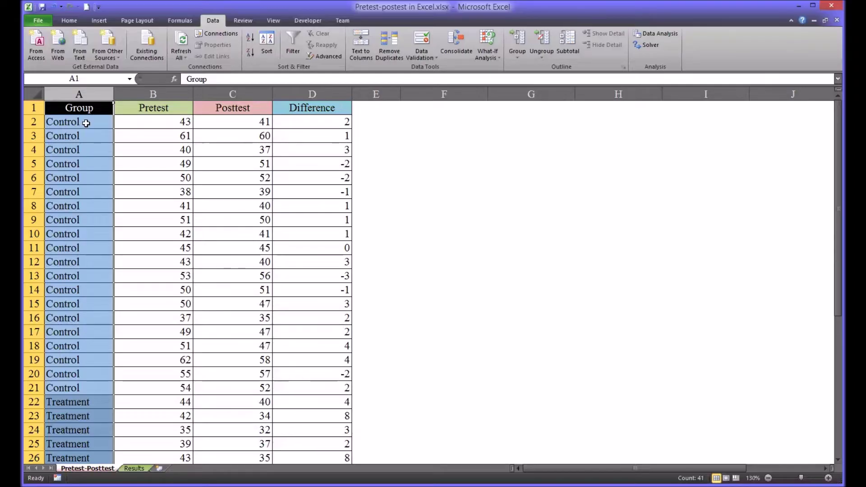
drag(86, 123, 60, 383)
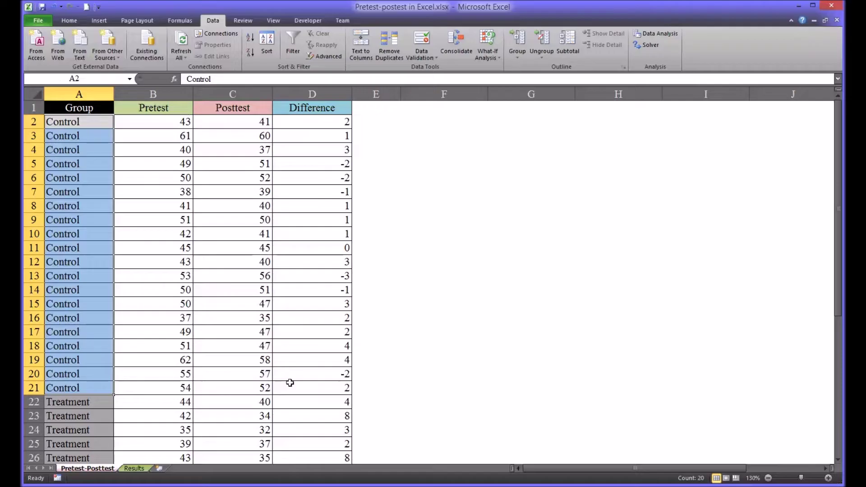
drag(835, 276, 819, 237)
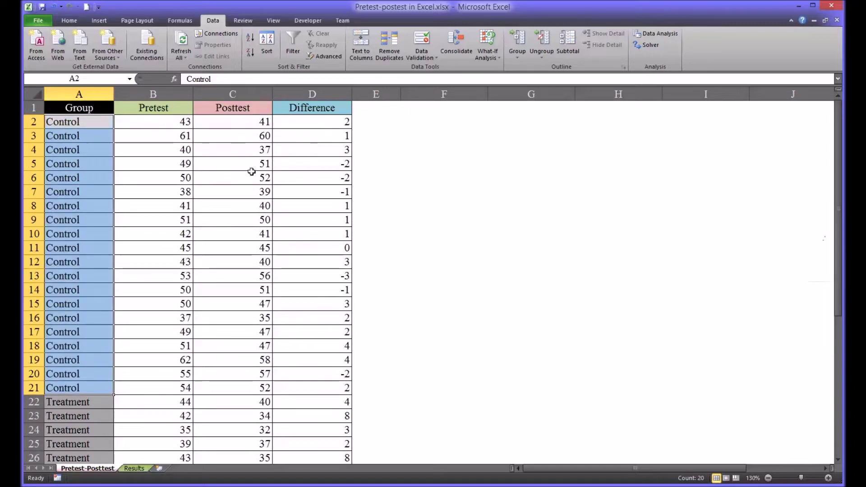
click(166, 95)
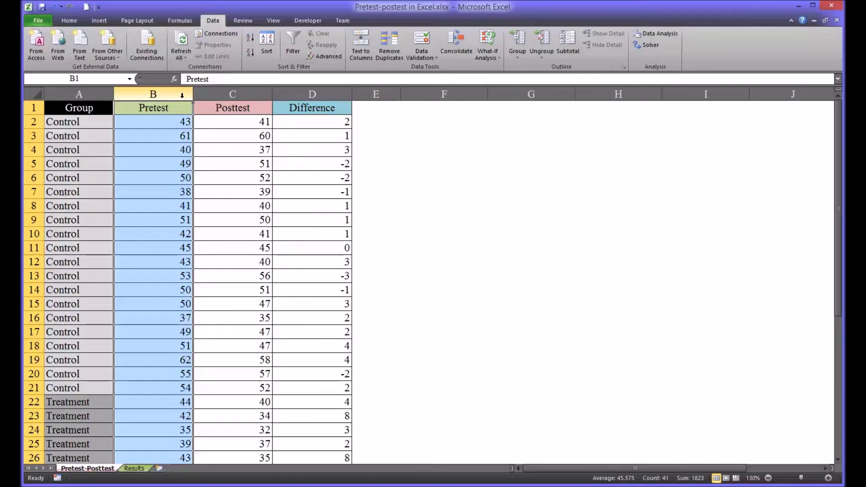
click(229, 94)
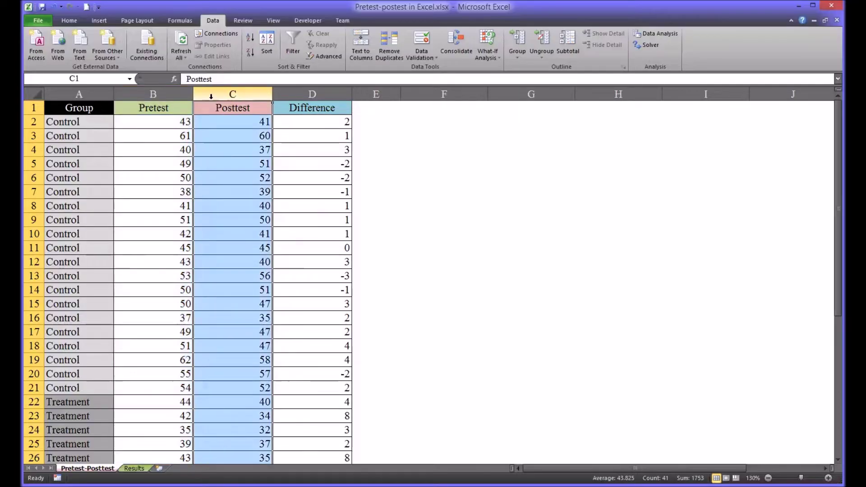
click(160, 94)
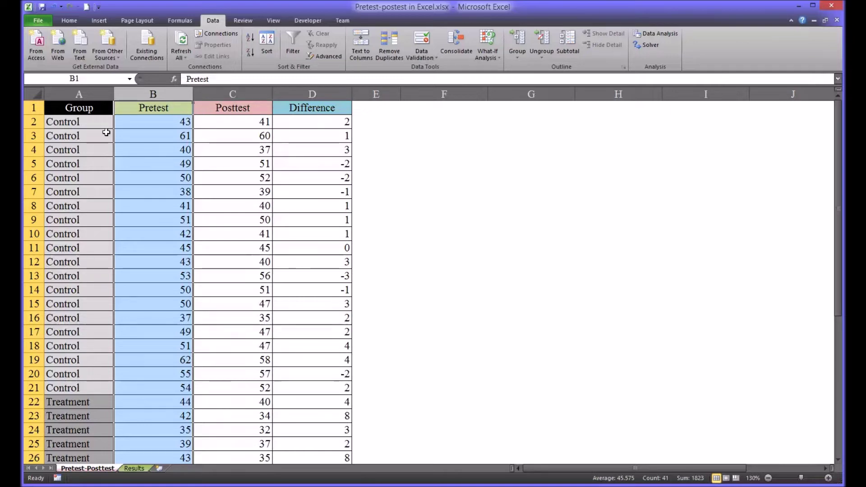
click(142, 404)
click(207, 404)
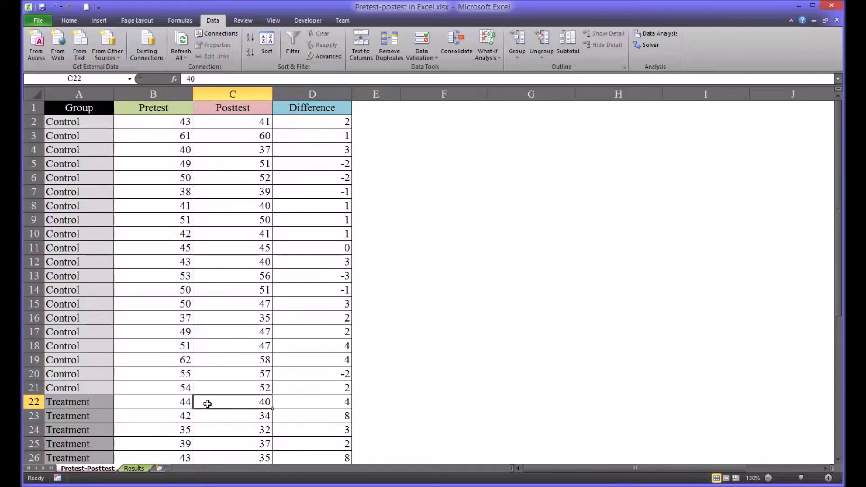
click(170, 403)
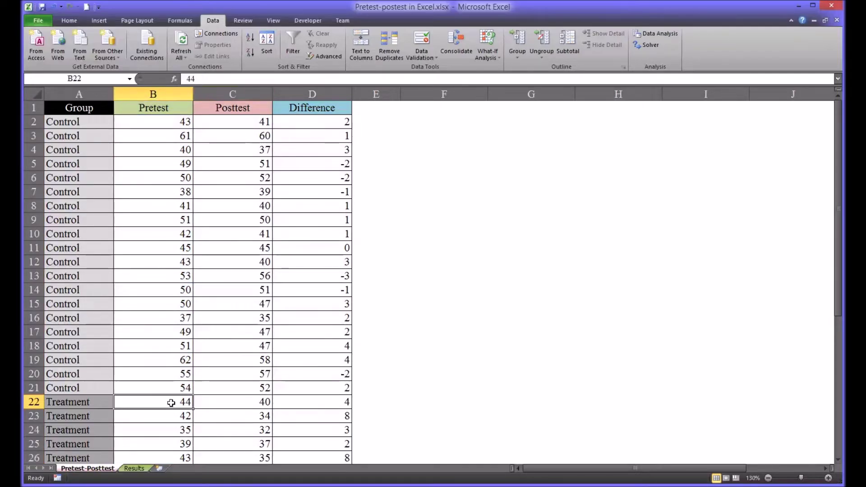
click(212, 405)
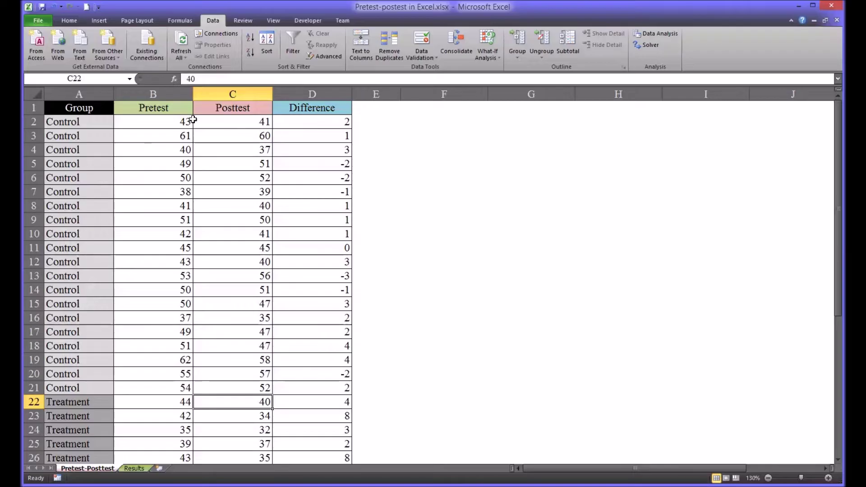
drag(92, 107, 222, 442)
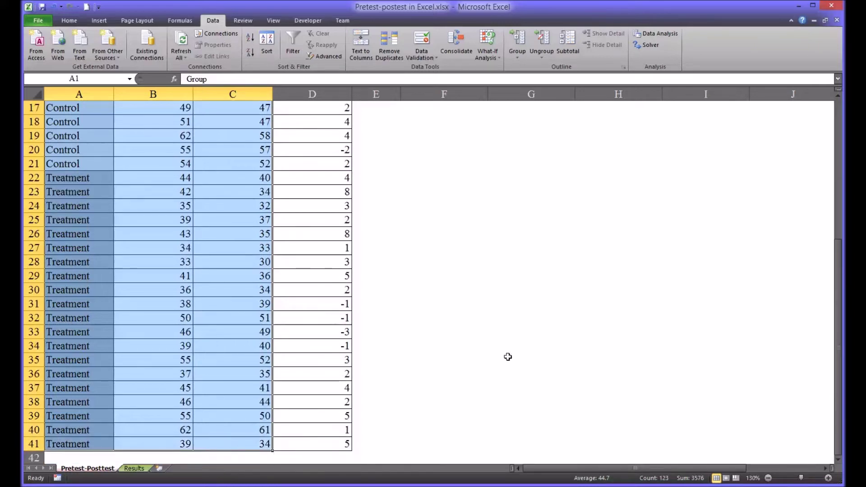
drag(837, 329, 825, 179)
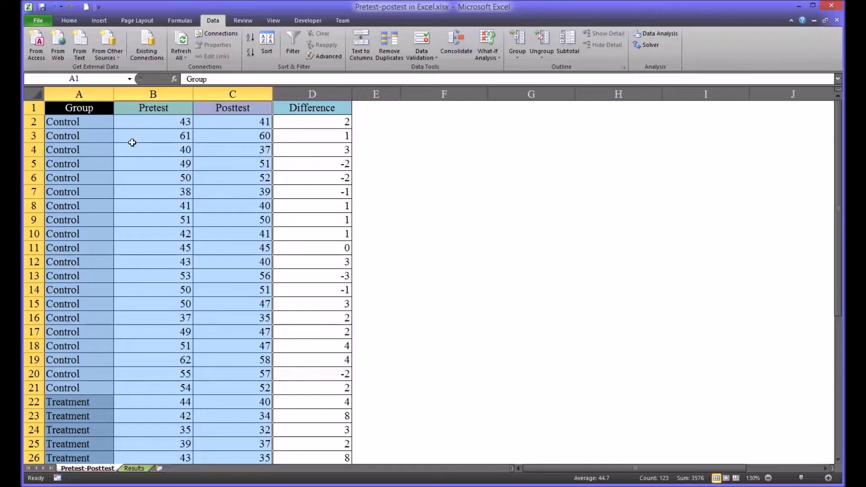
click(156, 117)
click(162, 109)
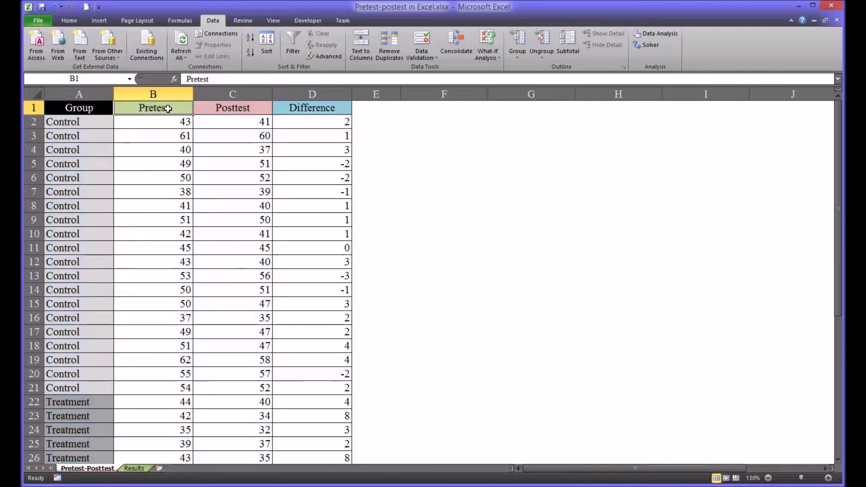
click(215, 110)
click(292, 112)
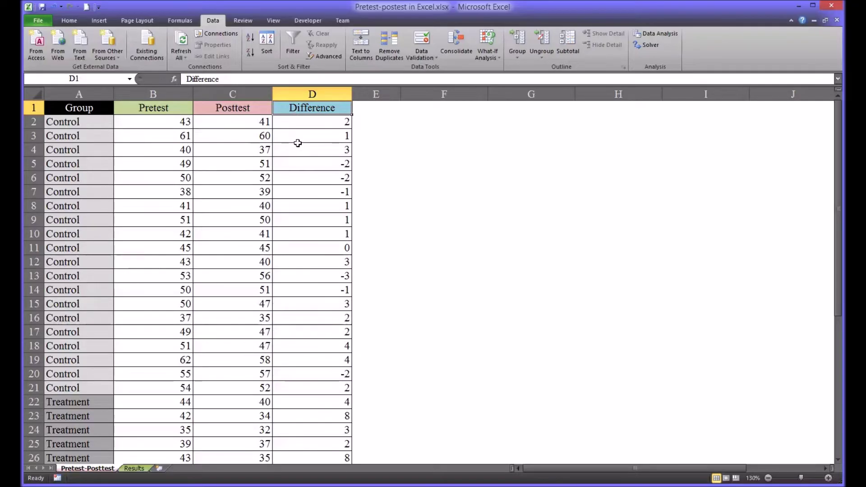
click(291, 124)
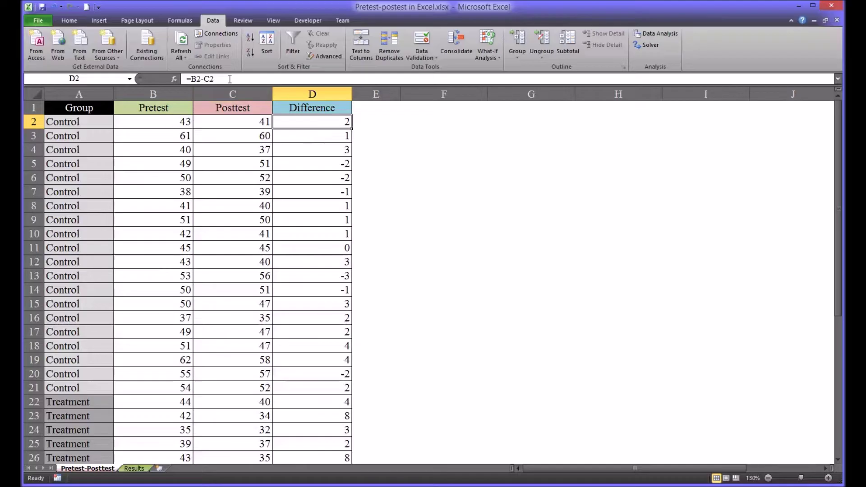
key(F2)
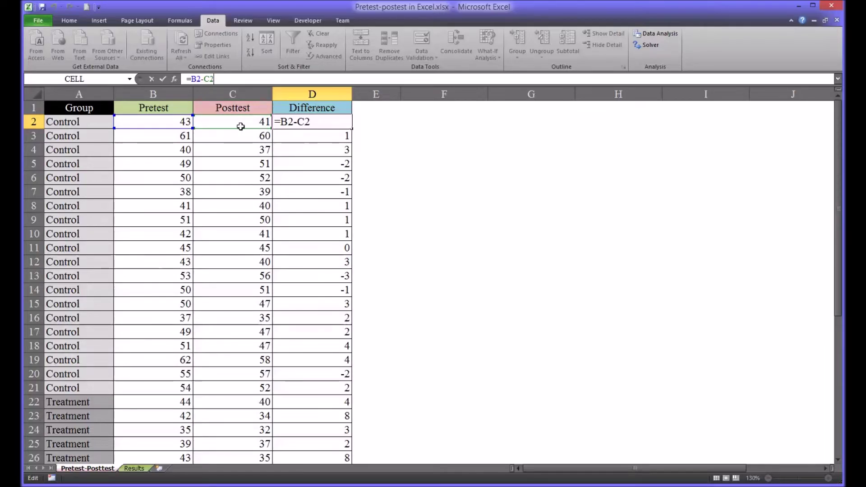
key(Return)
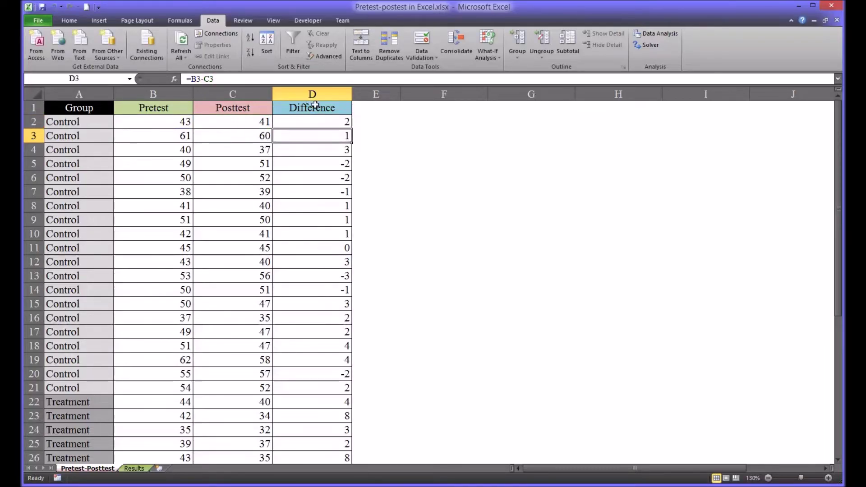
click(308, 122)
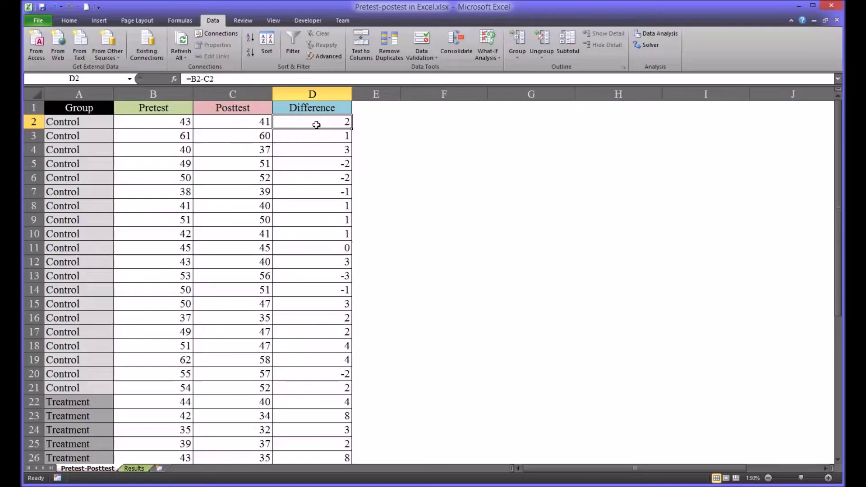
click(307, 167)
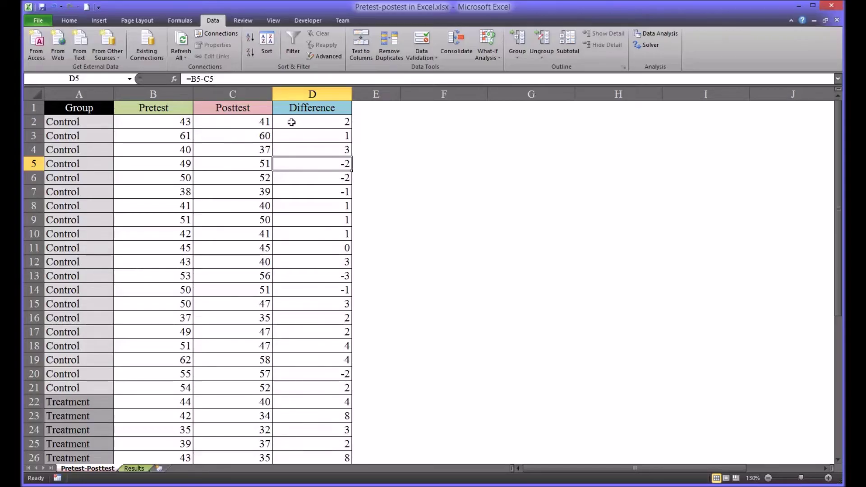
drag(291, 122, 287, 391)
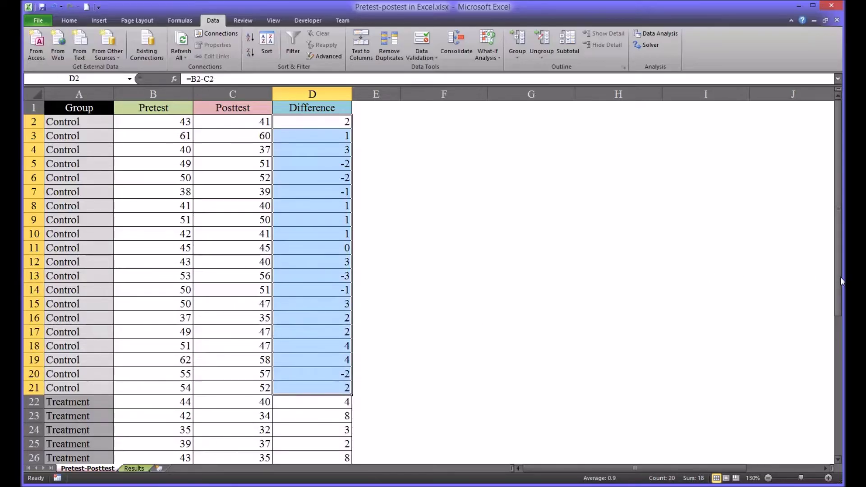
drag(840, 277, 821, 402)
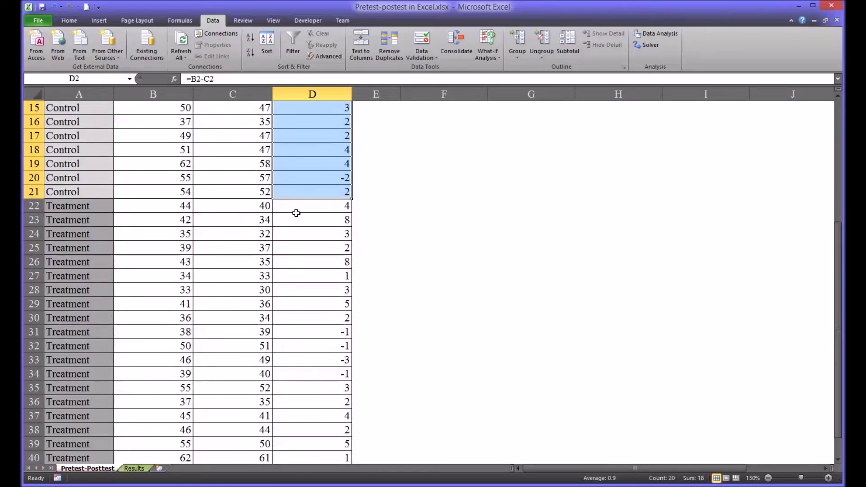
drag(294, 208, 281, 457)
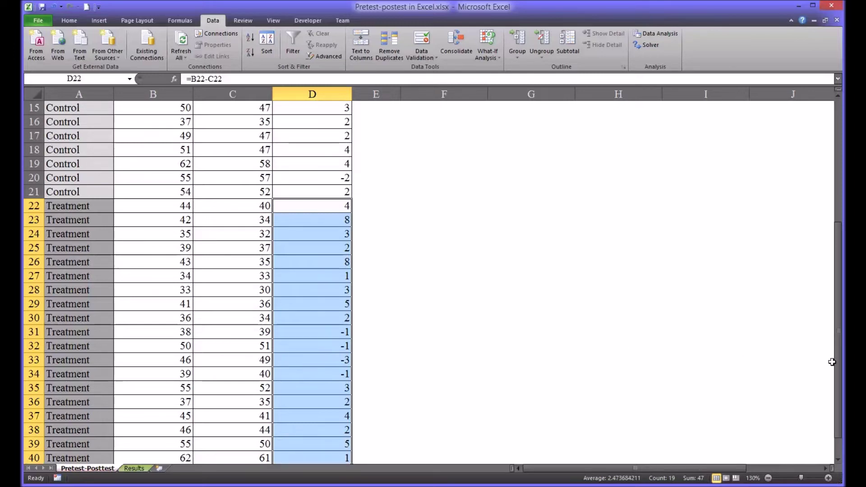
drag(835, 364, 832, 239)
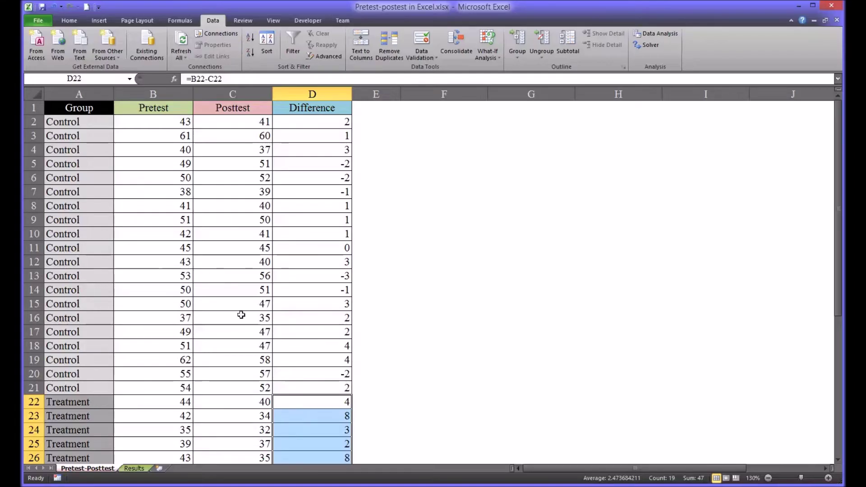
click(293, 94)
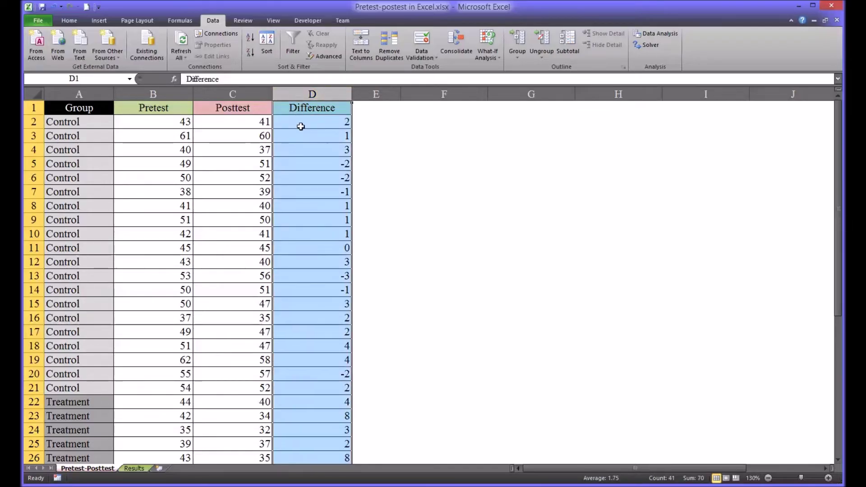
click(295, 109)
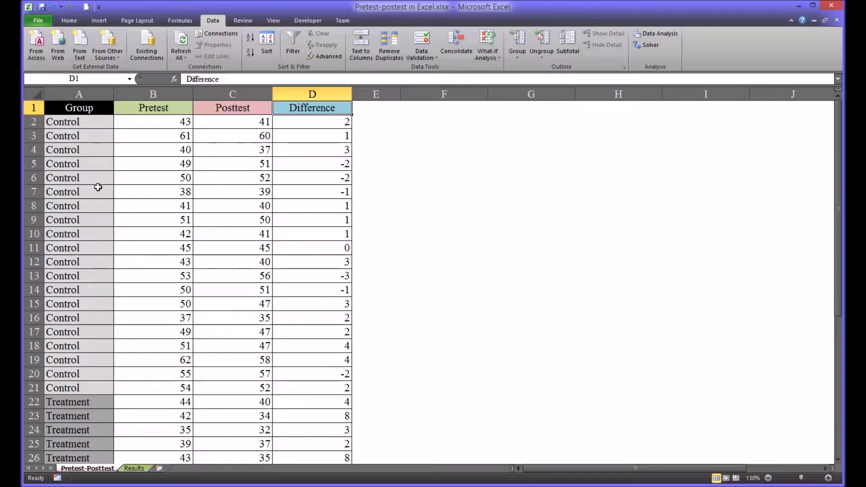
On the Results sheet, review the Control/Treatment headers and A2's link, then select A2:A21.
click(134, 467)
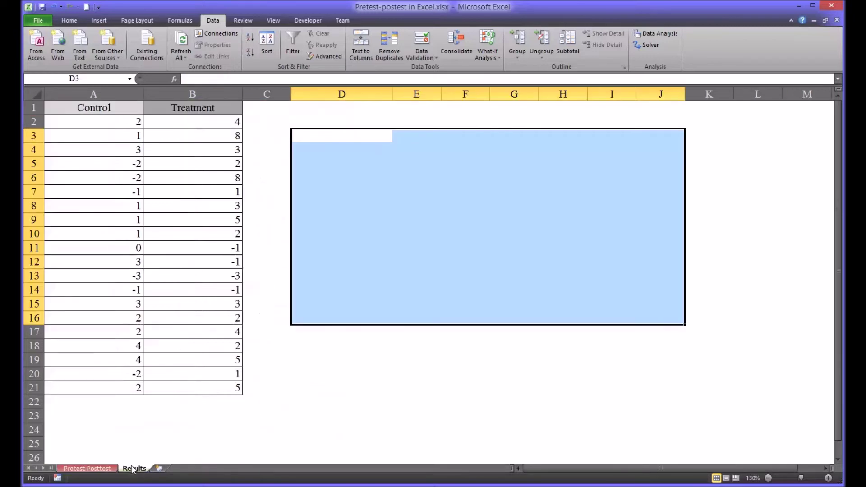
click(202, 430)
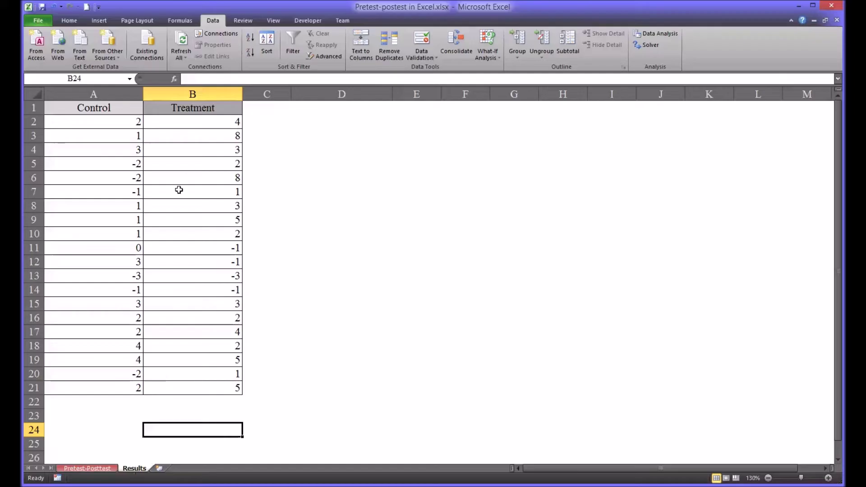
click(105, 110)
click(170, 108)
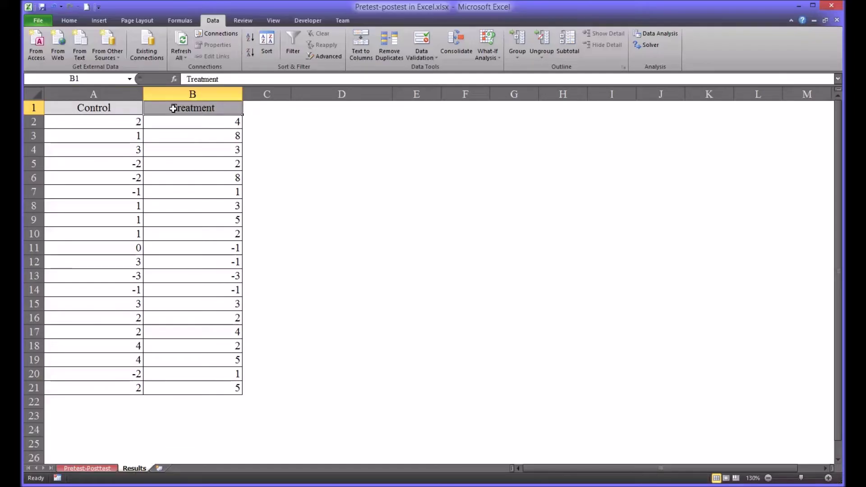
click(115, 112)
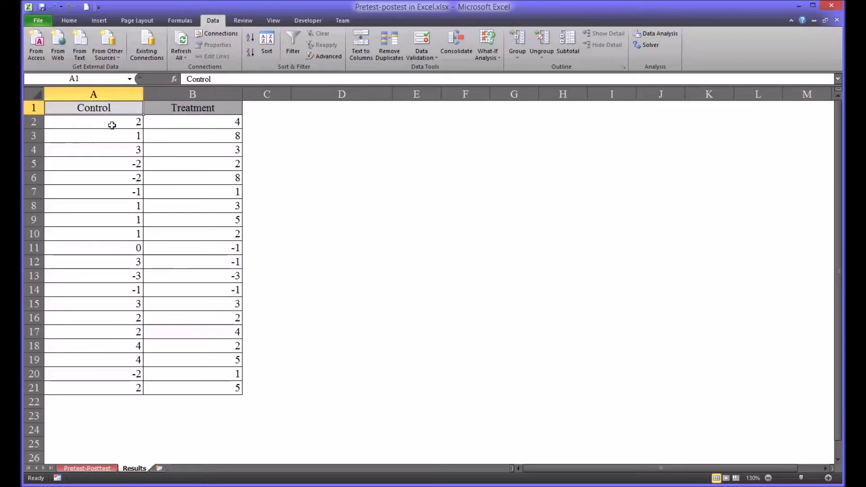
click(112, 125)
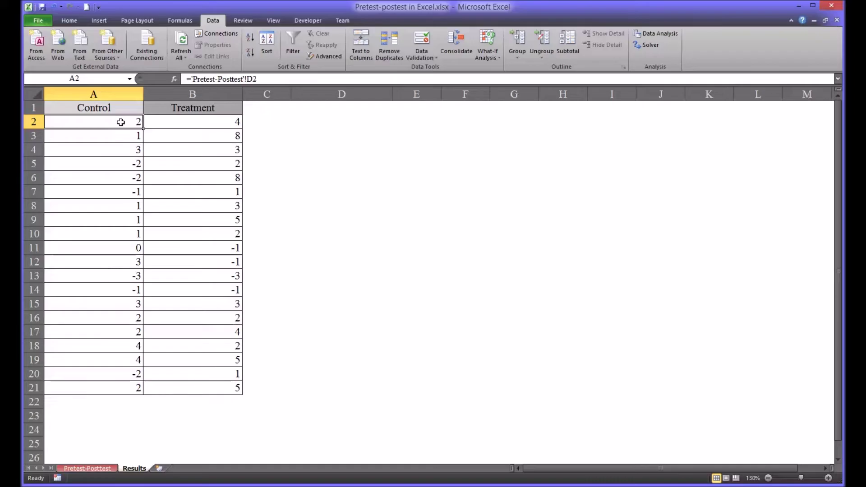
drag(120, 121, 105, 388)
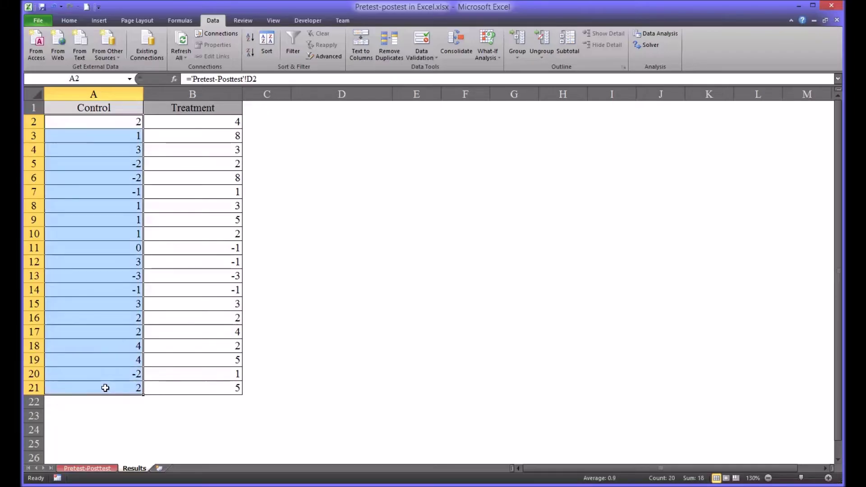
Replace A2:A21 with links to Pretest-Posttest D2, filled down to row 21.
key(Delete)
click(102, 123)
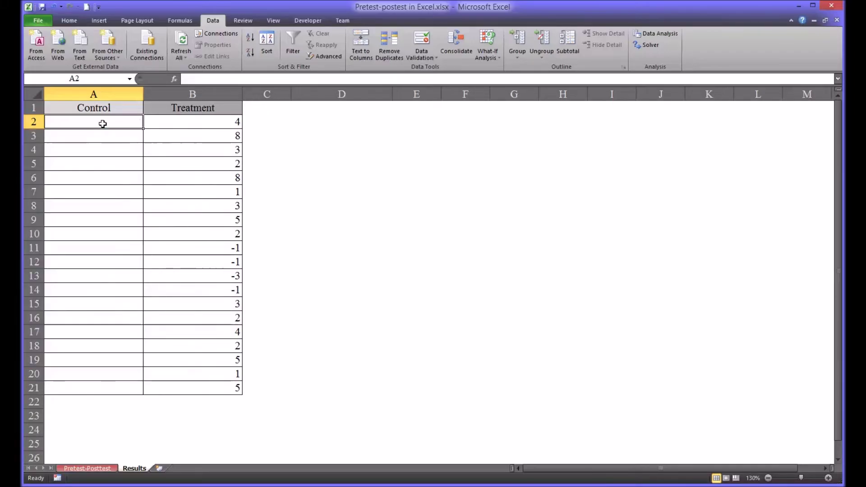
text(=)
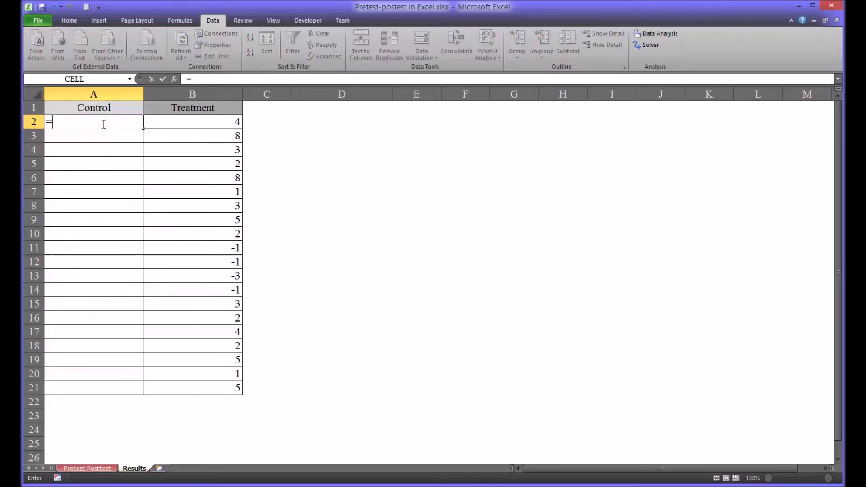
click(82, 469)
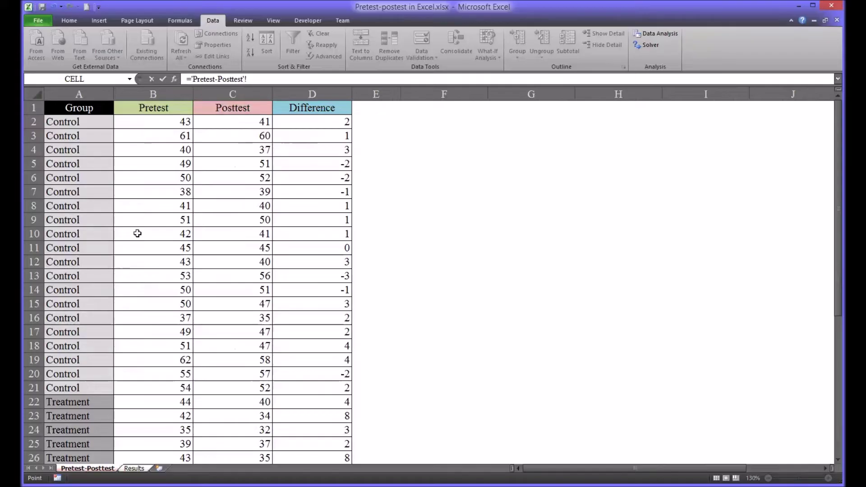
click(291, 123)
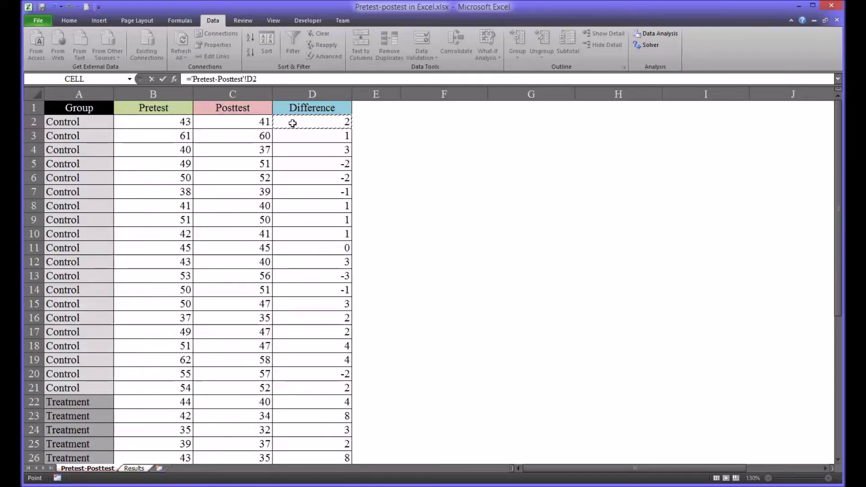
key(Return)
click(115, 121)
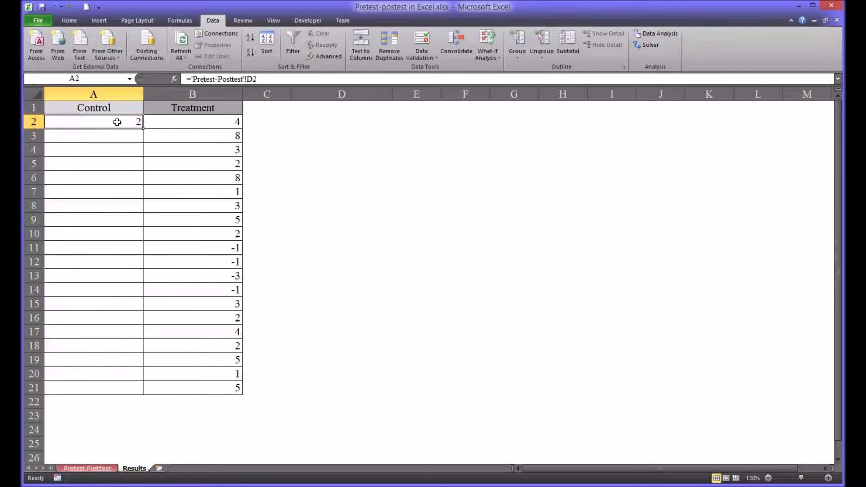
drag(143, 128, 110, 388)
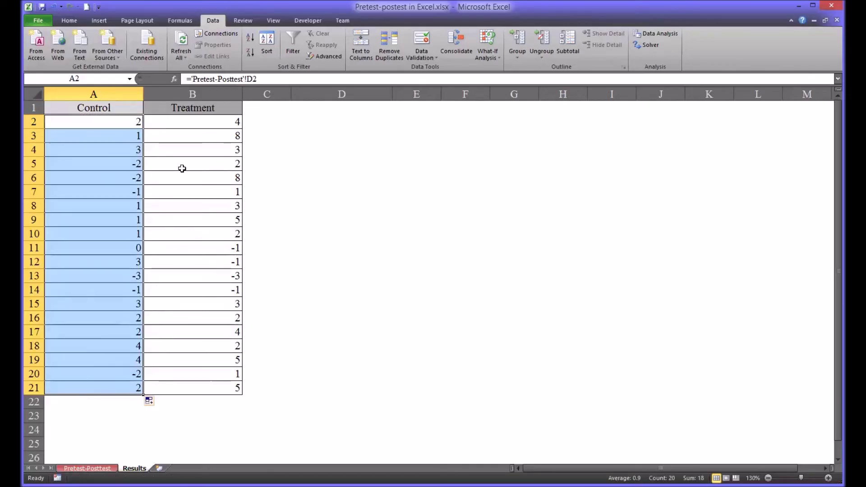
Confirm the Treatment links start at Pretest-Posttest D22 and review the Control and Treatment columns.
click(202, 127)
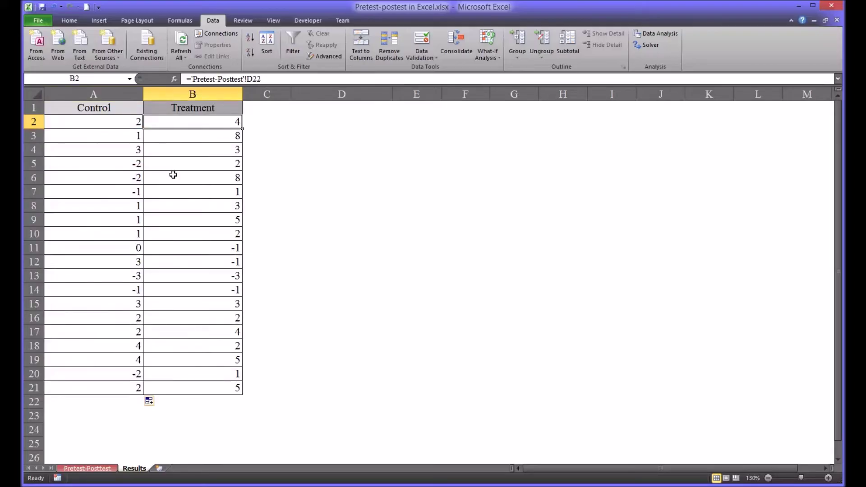
click(91, 468)
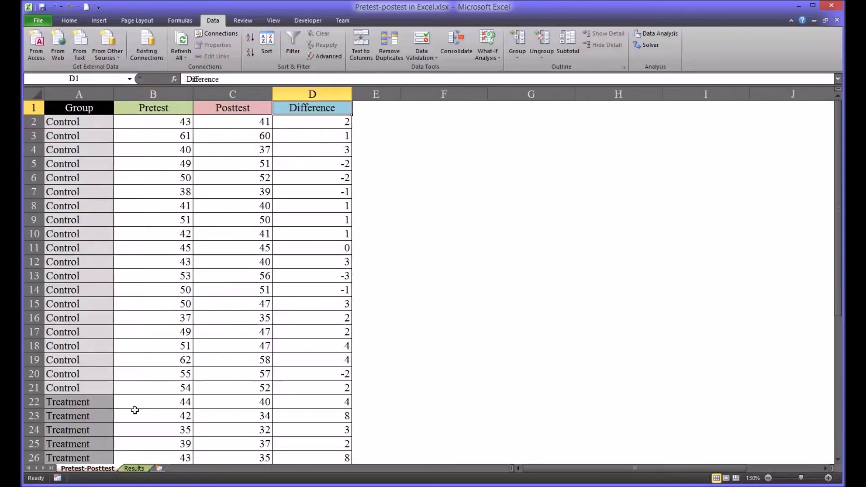
click(297, 404)
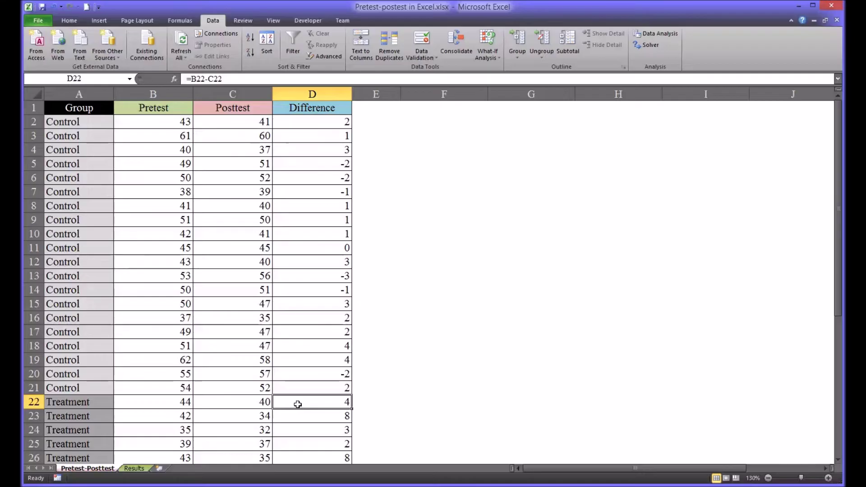
click(134, 468)
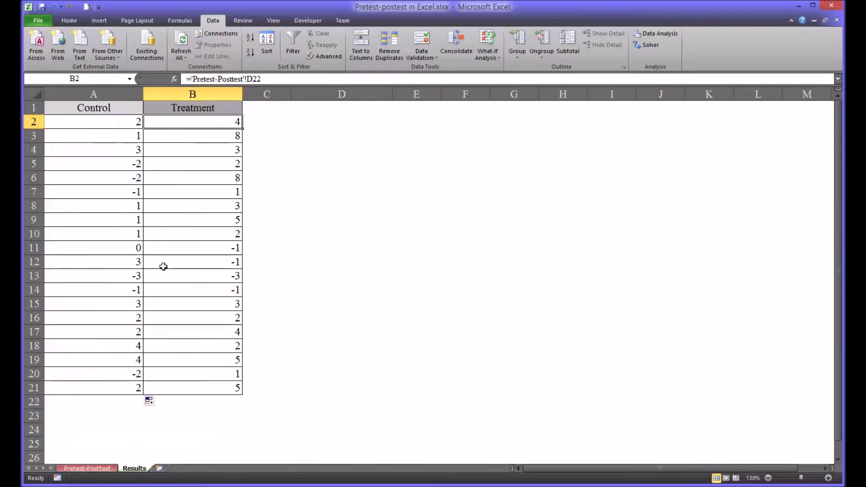
drag(110, 95, 194, 94)
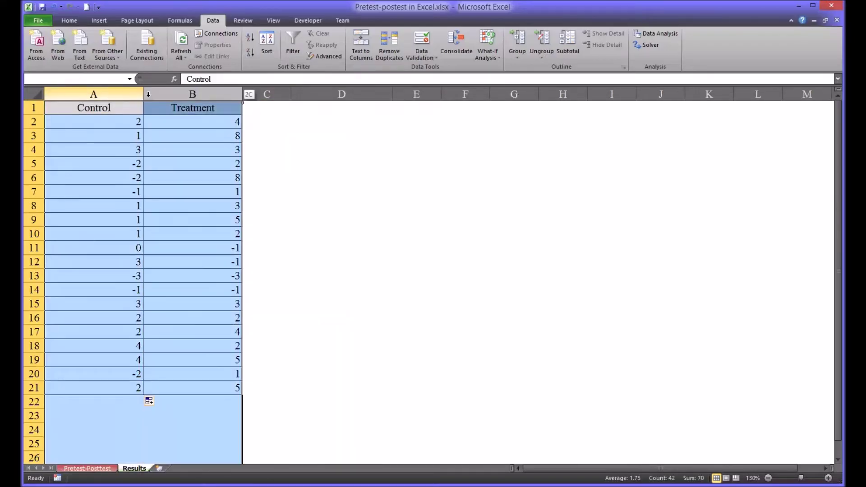
click(116, 93)
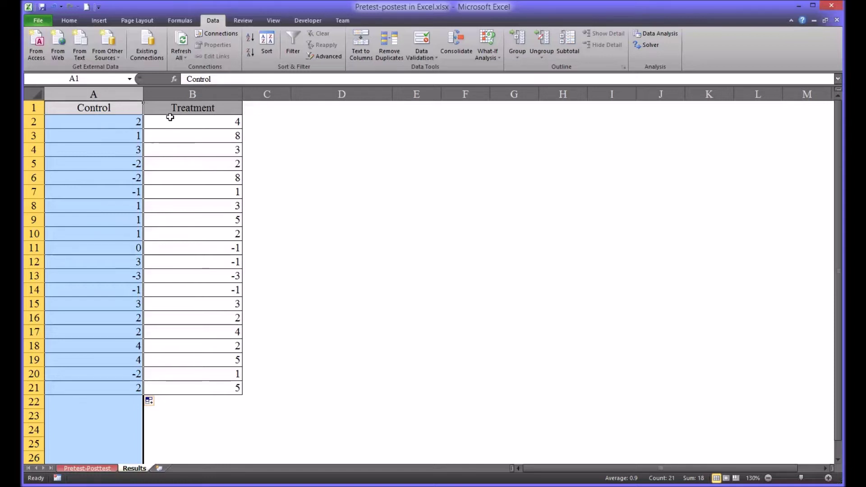
click(172, 93)
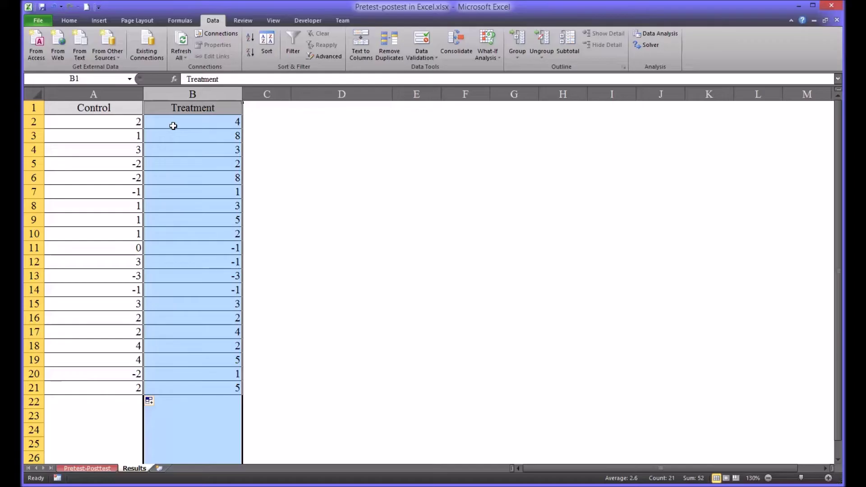
click(311, 134)
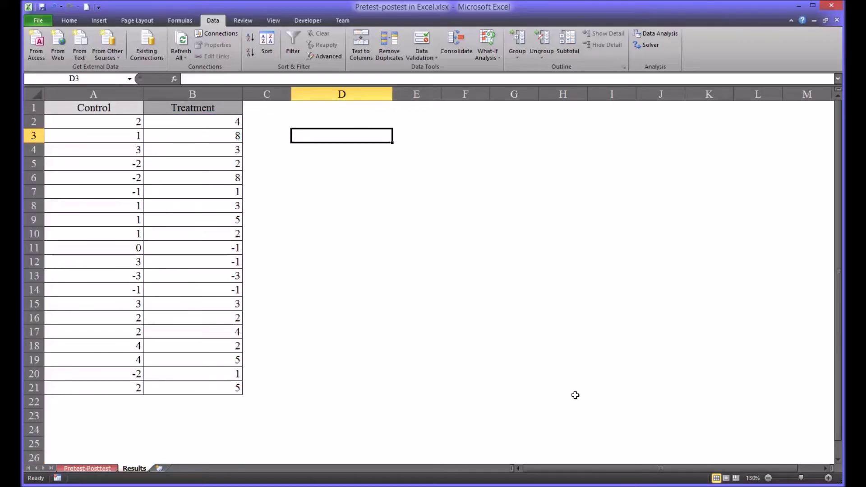
Run Anova: Single Factor on A1:B21 with first-row labels, outputting to D3.
click(656, 33)
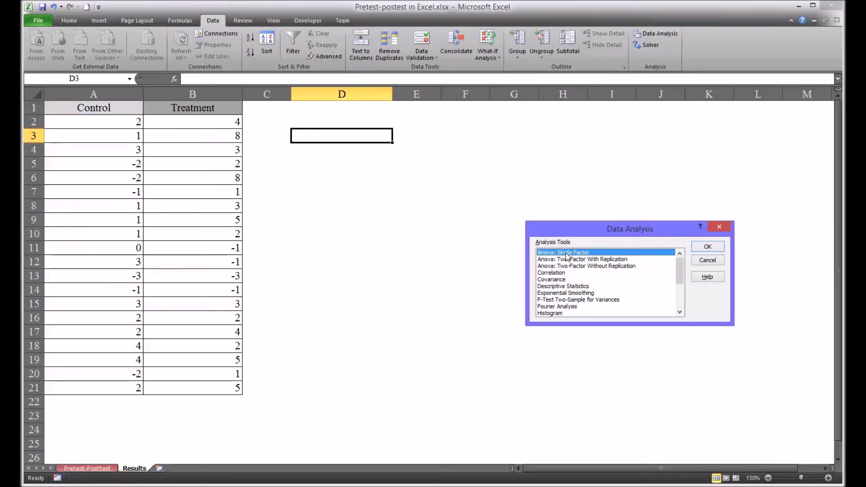
click(702, 248)
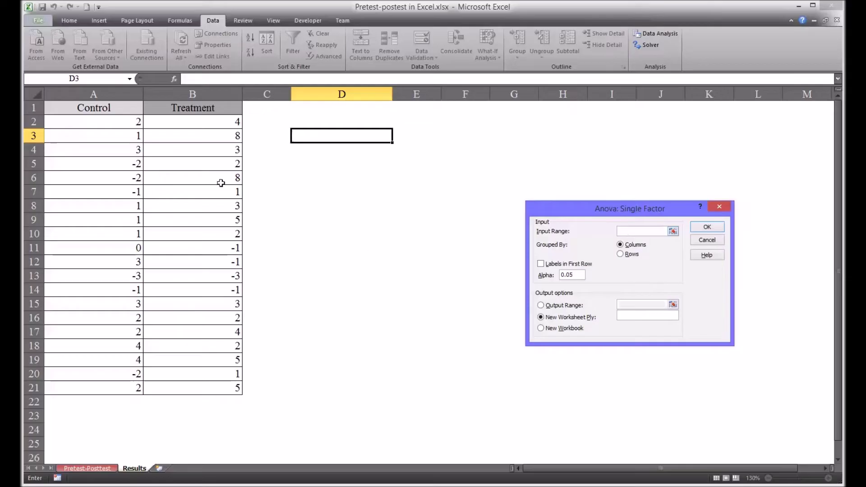
drag(123, 113, 193, 382)
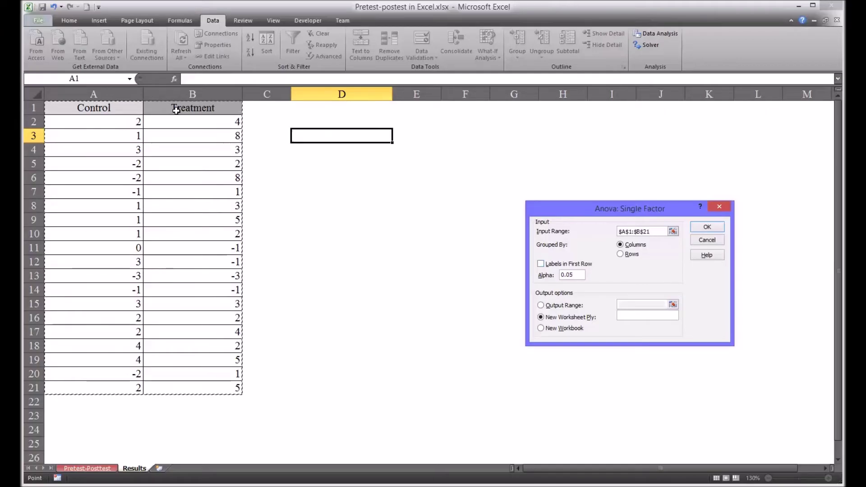
click(541, 265)
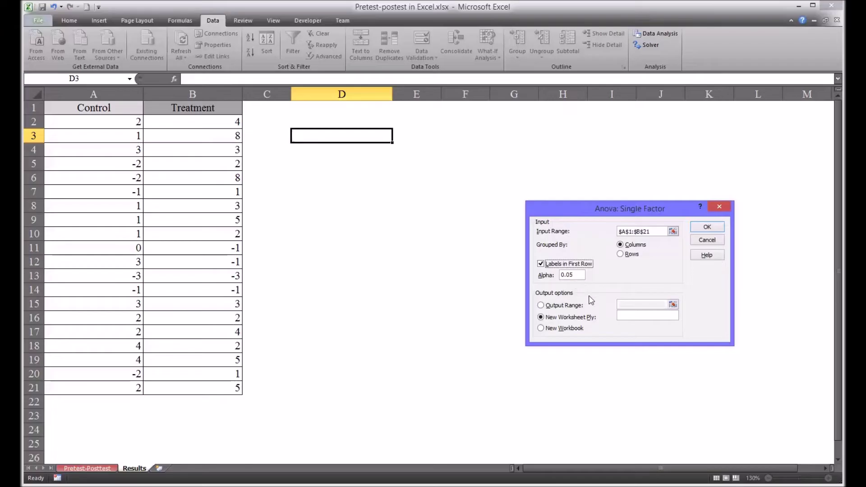
click(542, 306)
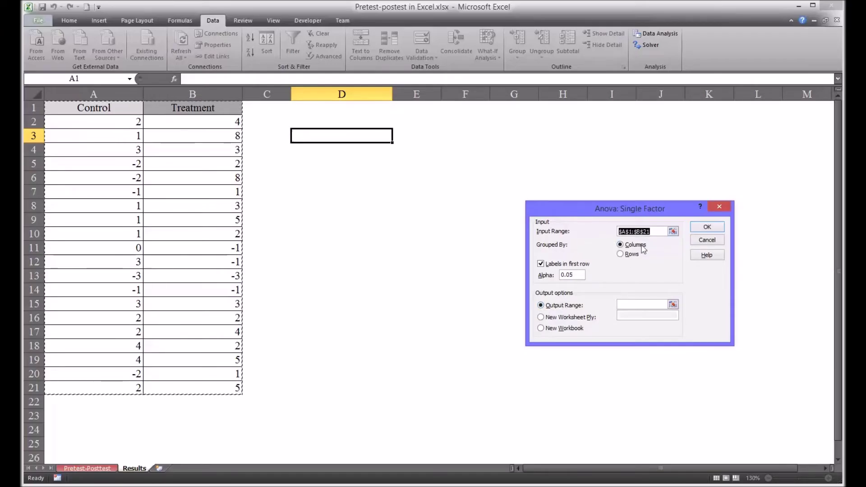
click(628, 304)
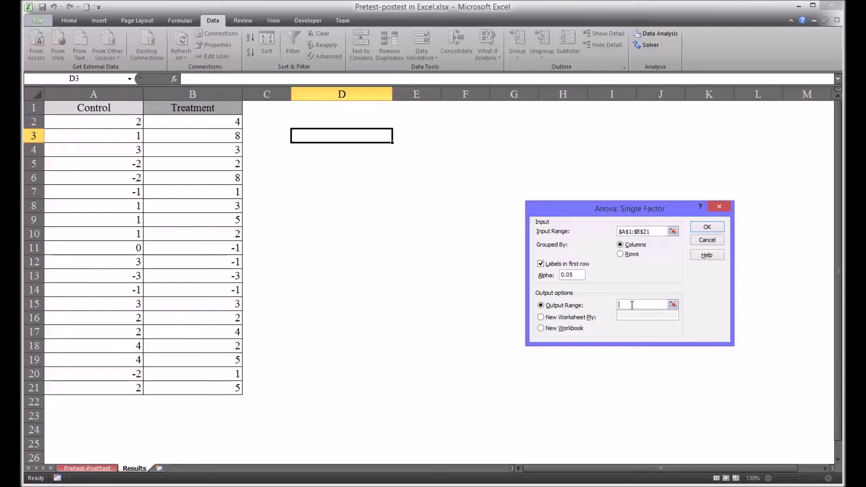
click(328, 139)
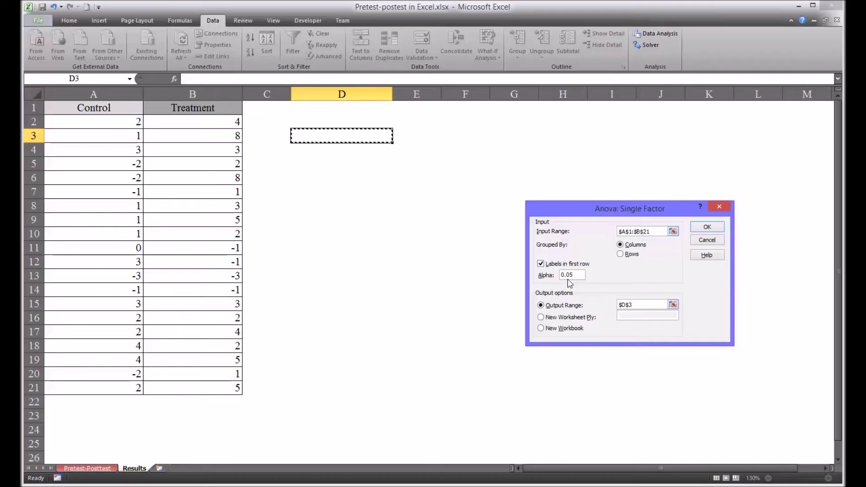
click(706, 228)
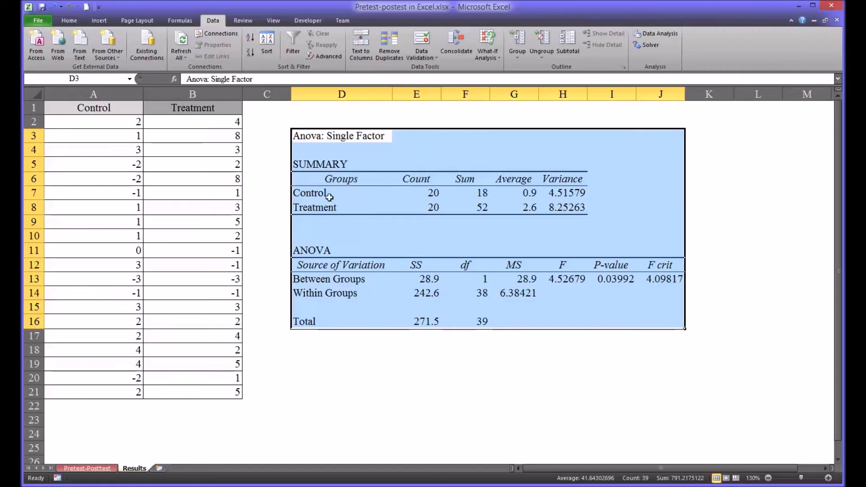
Check the ANOVA summary: counts of 20 per group, sums 18 and 52, and the Between Groups row.
click(365, 199)
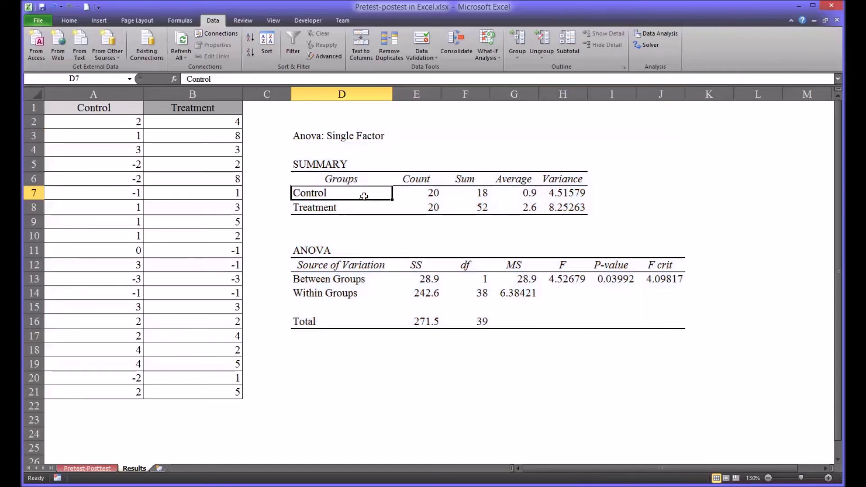
click(414, 197)
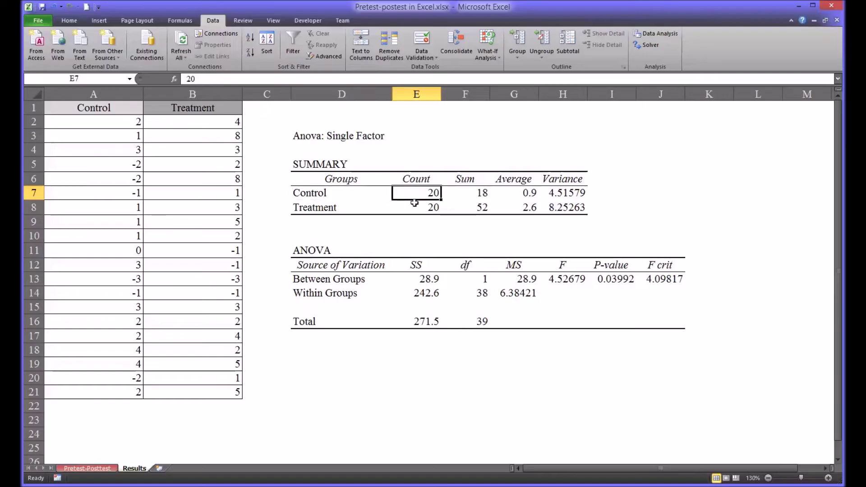
click(413, 209)
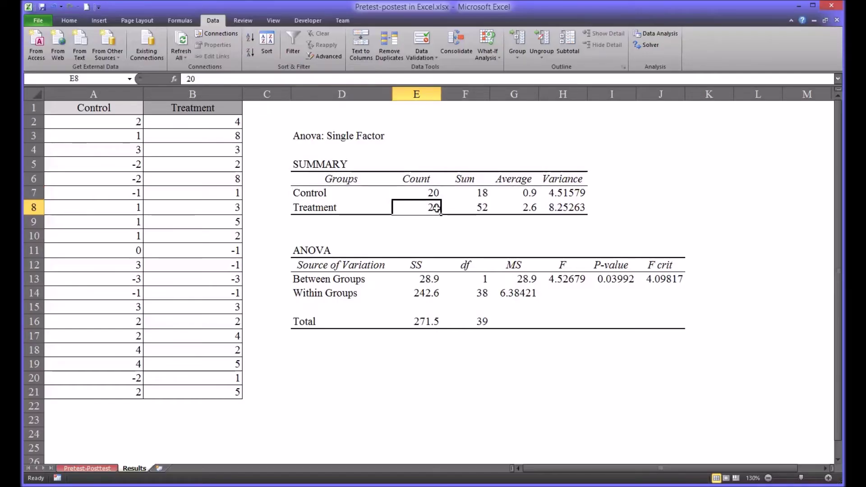
click(462, 196)
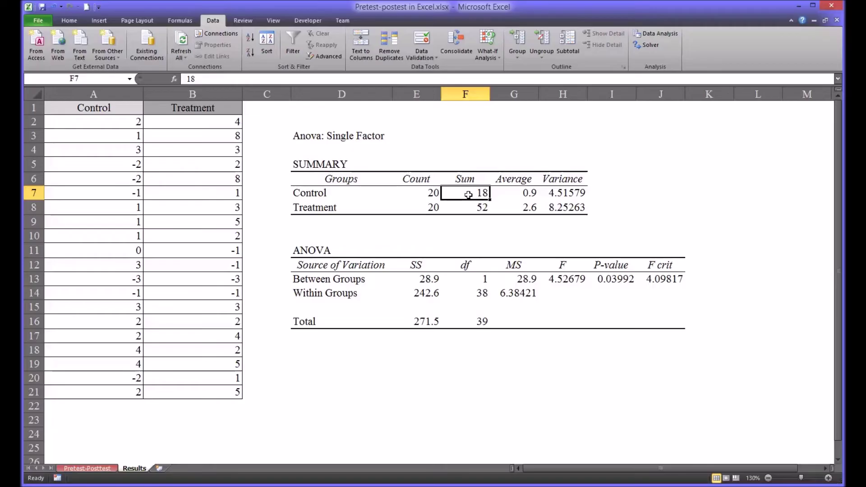
click(466, 209)
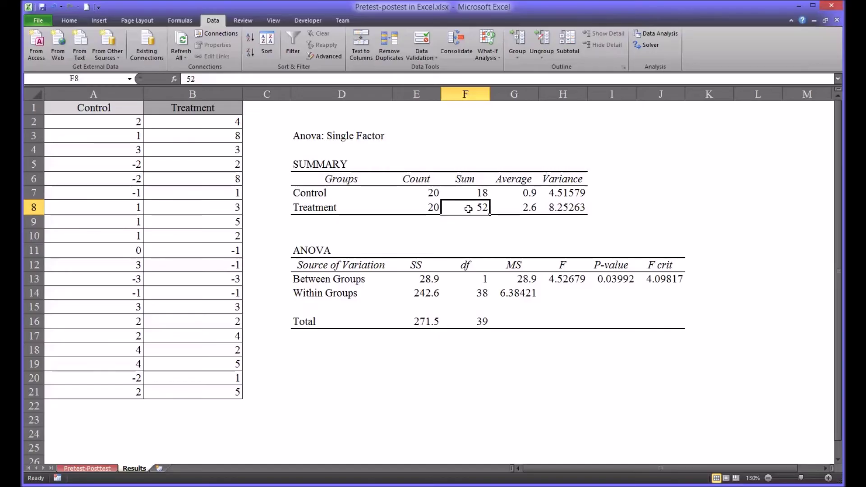
click(316, 280)
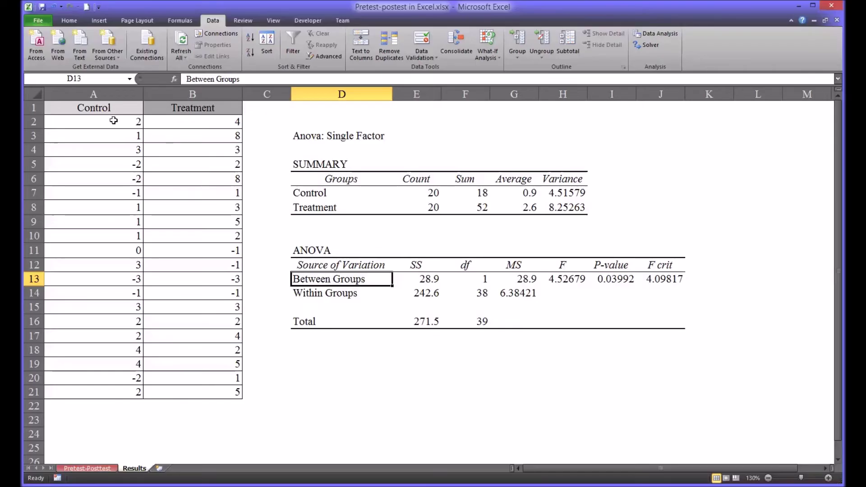
Select A1:B21, examine the 0.03992 P-value, and return to the Pretest-Posttest sheet.
drag(112, 108, 243, 384)
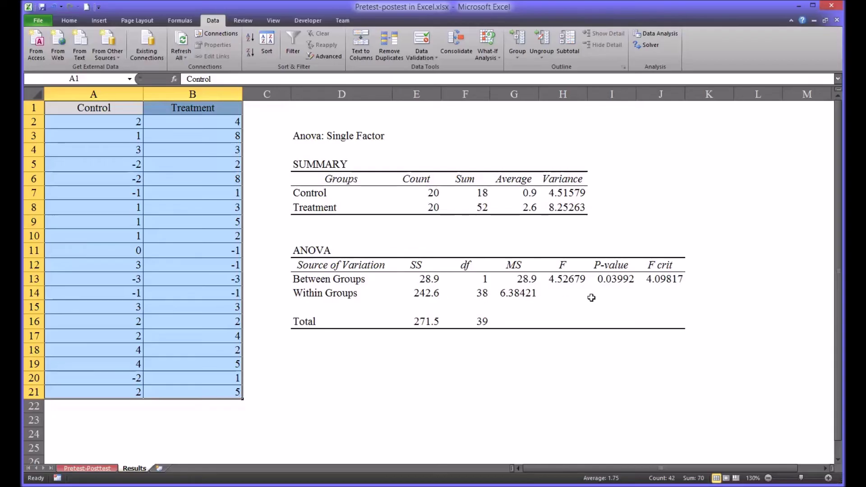
click(609, 281)
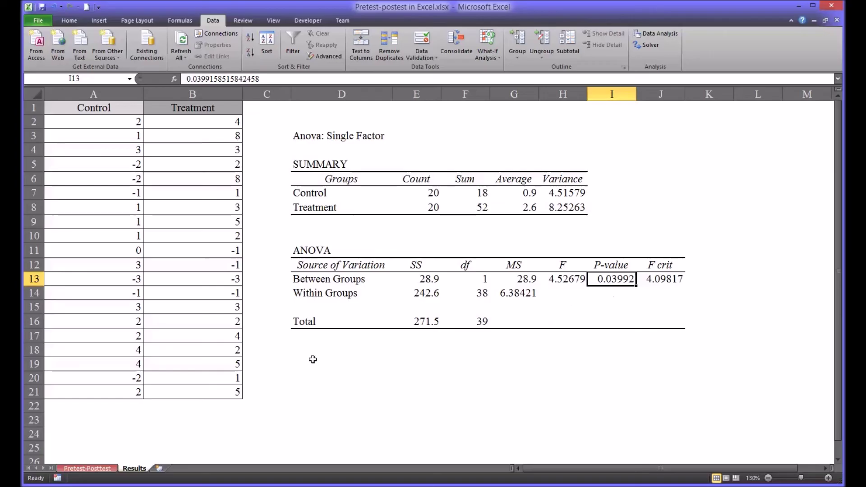
click(103, 468)
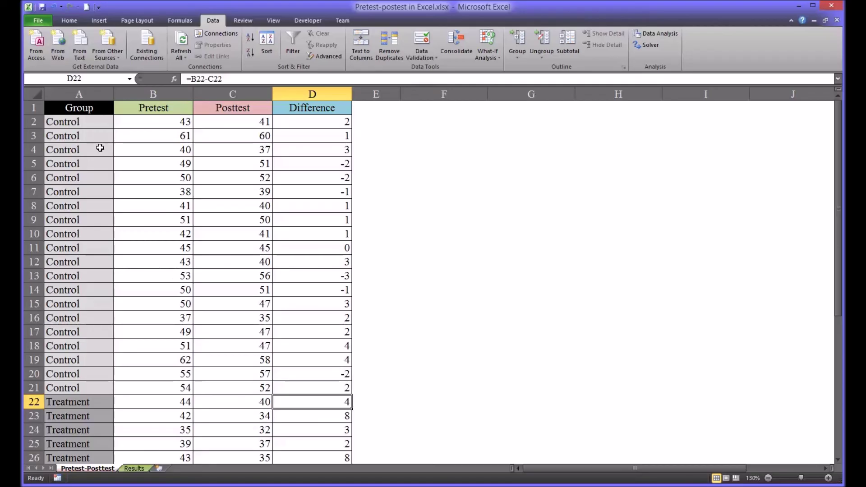
Review the Group, Pretest, Posttest and Difference columns, then go back to the Results sheet.
click(86, 95)
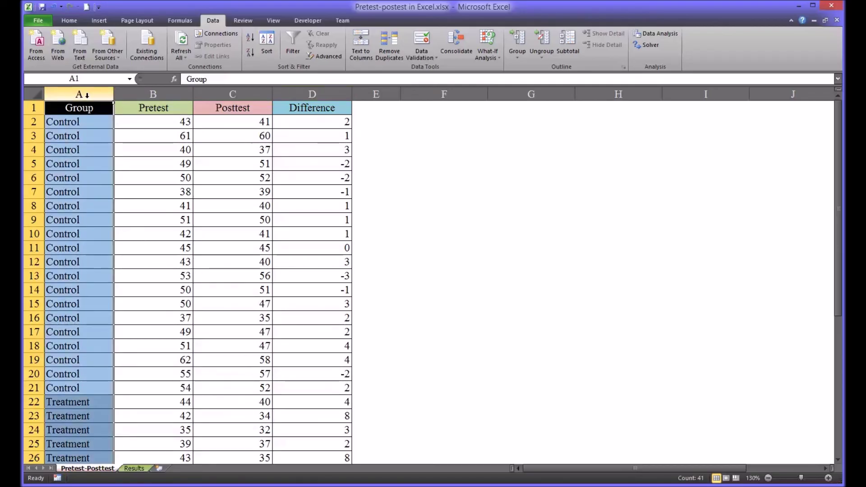
drag(143, 95, 217, 96)
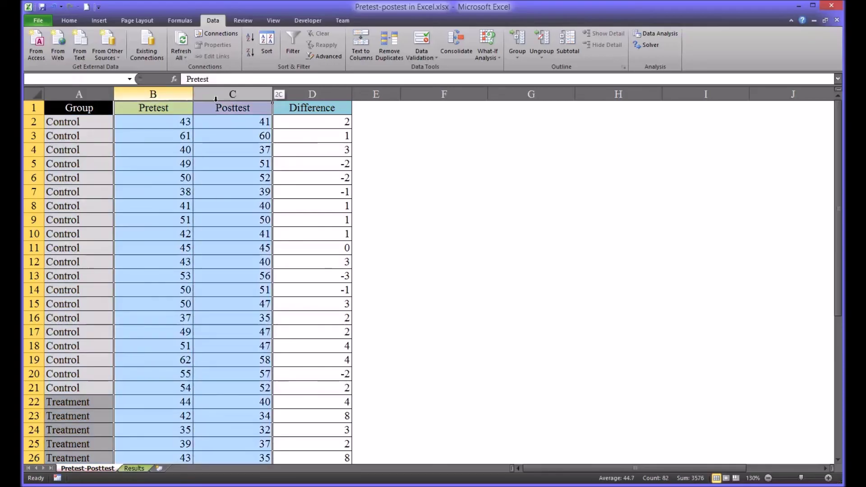
click(289, 94)
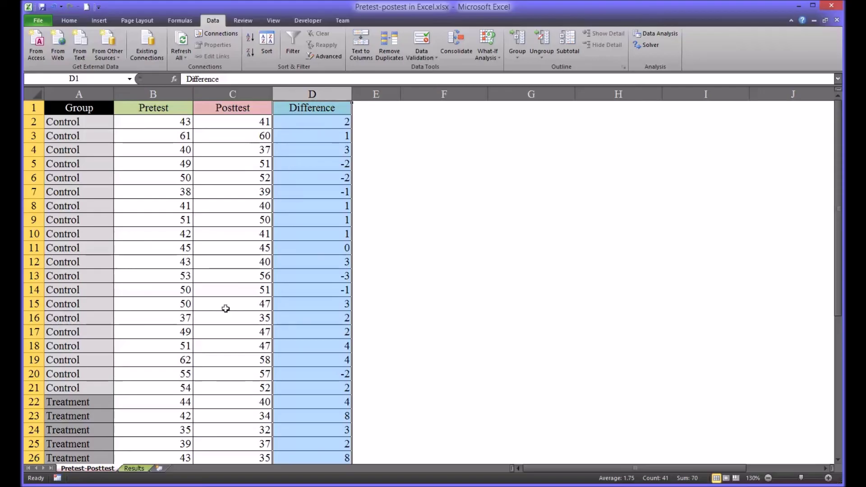
click(138, 468)
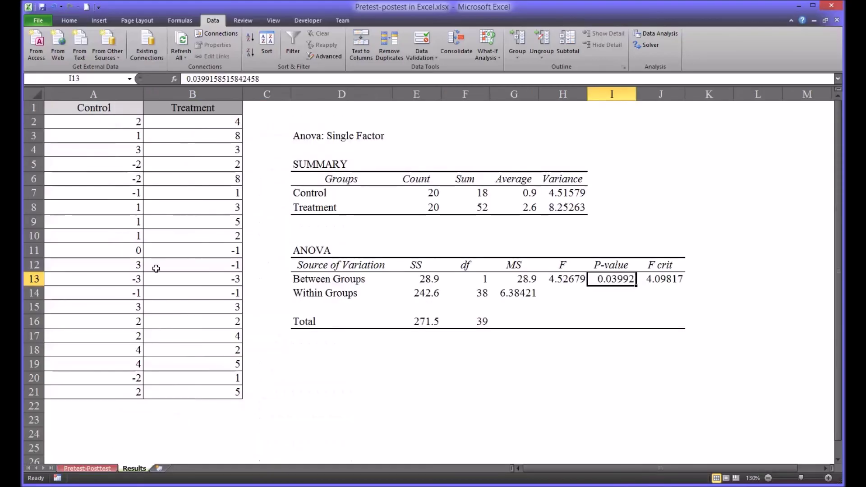
drag(115, 109, 183, 388)
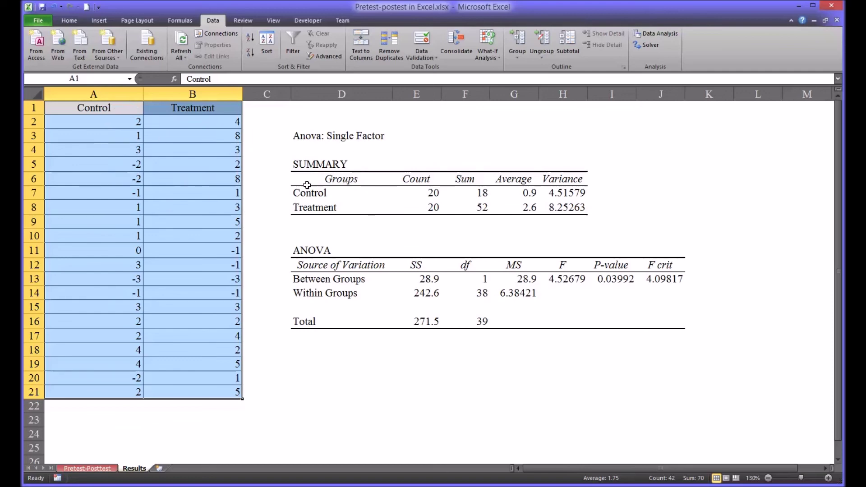
click(315, 136)
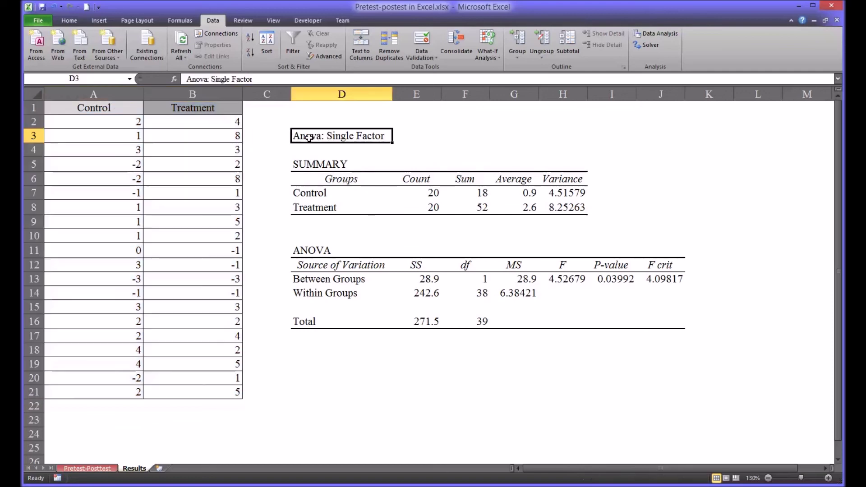
click(310, 280)
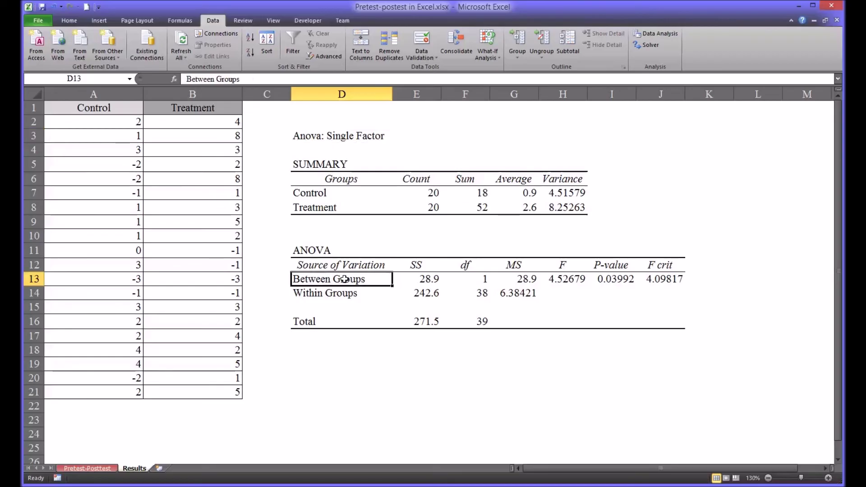
click(613, 279)
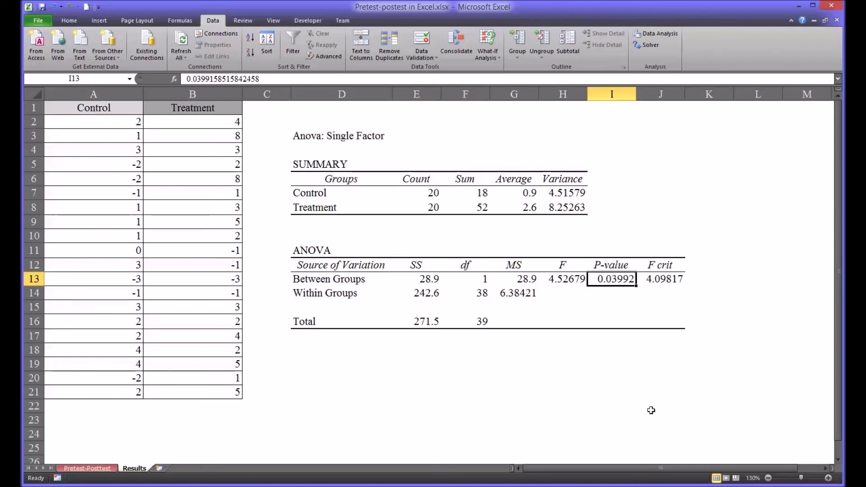